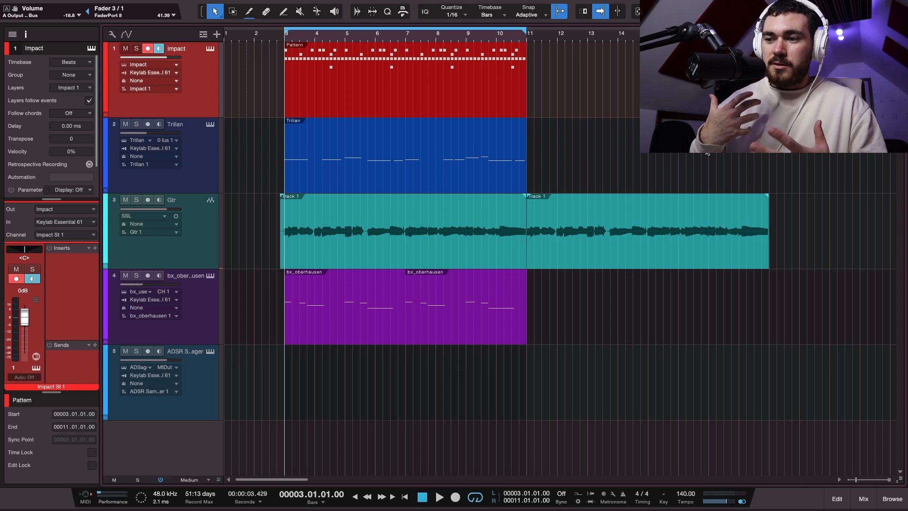
# Duplicate the Impact drum pattern so the copy starts at bar 11
pyautogui.doubleClick(467, 103)
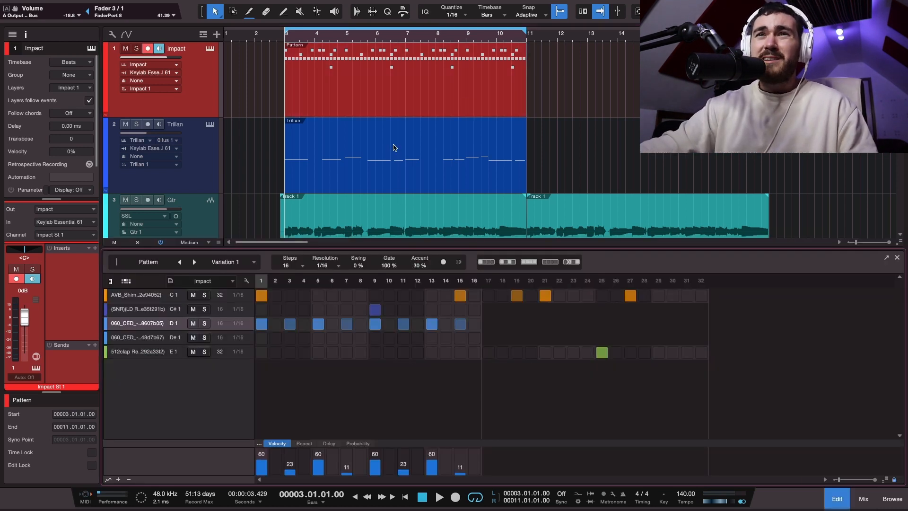
pyautogui.press('F2')
pyautogui.click(598, 122)
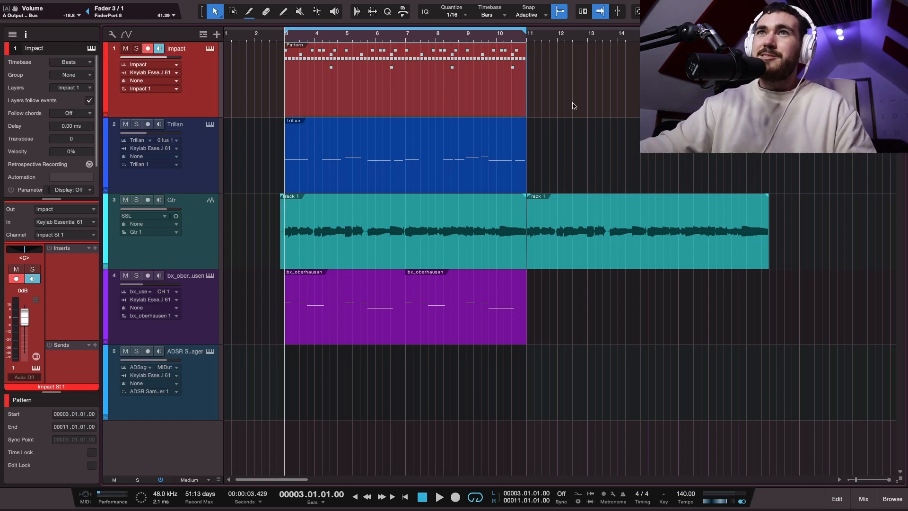
pyautogui.press('d')
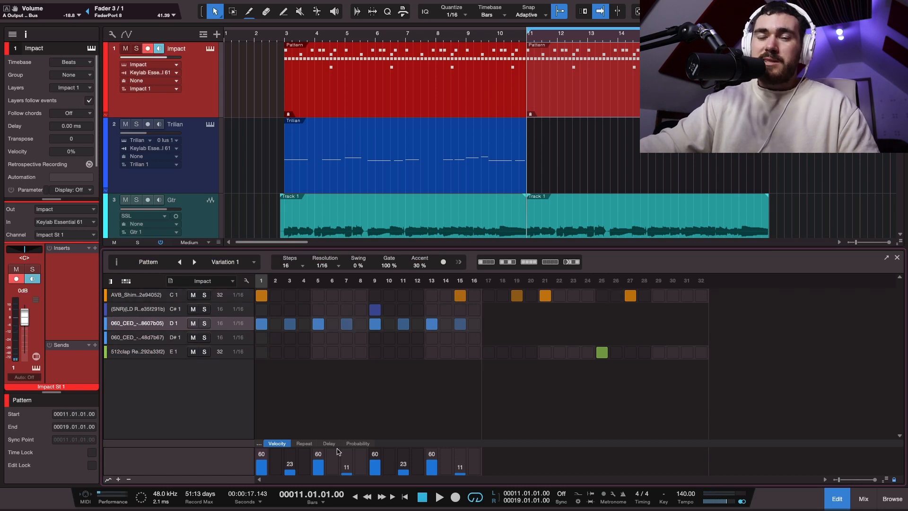
# Convert the duplicated drum pattern at bar 11 into a note part by merging it, and open it for editing
pyautogui.click(623, 151)
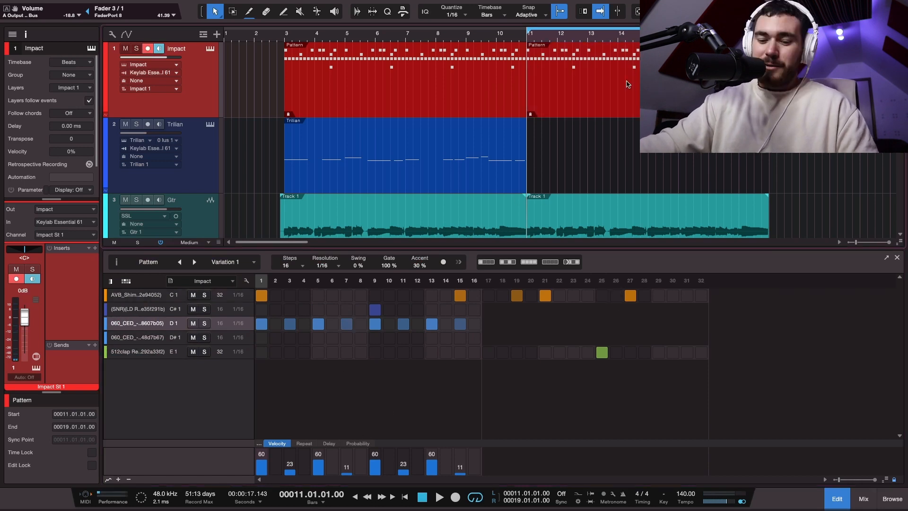
pyautogui.click(626, 84)
pyautogui.press('g')
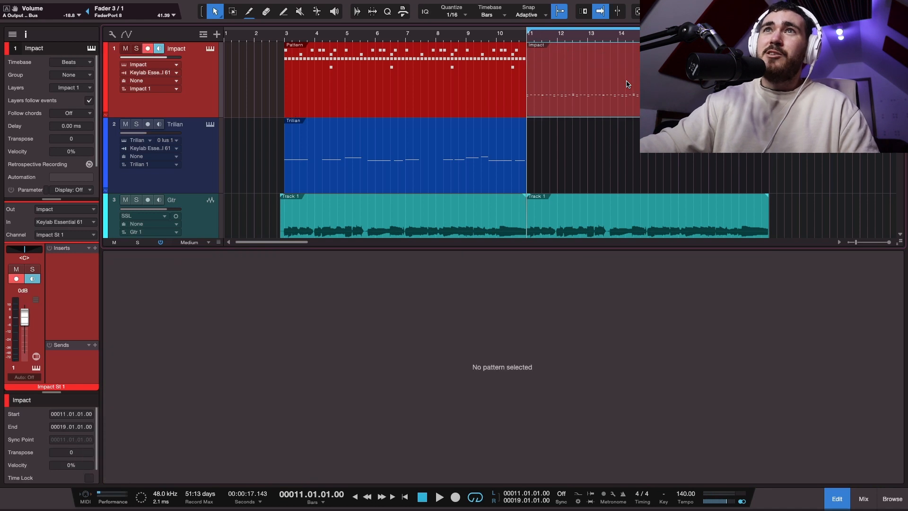
pyautogui.doubleClick(627, 84)
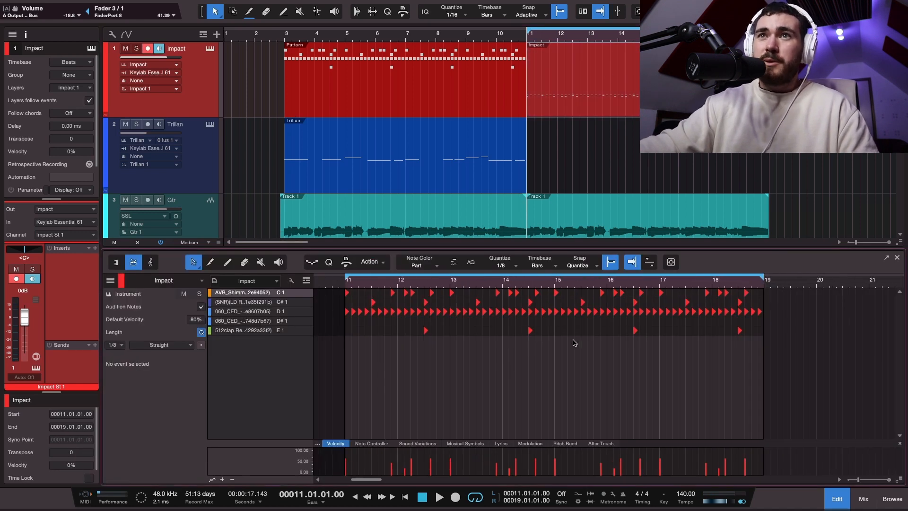
# Solo the Impact track and play the converted drum part from bar 11
pyautogui.press('s')
pyautogui.press('space')
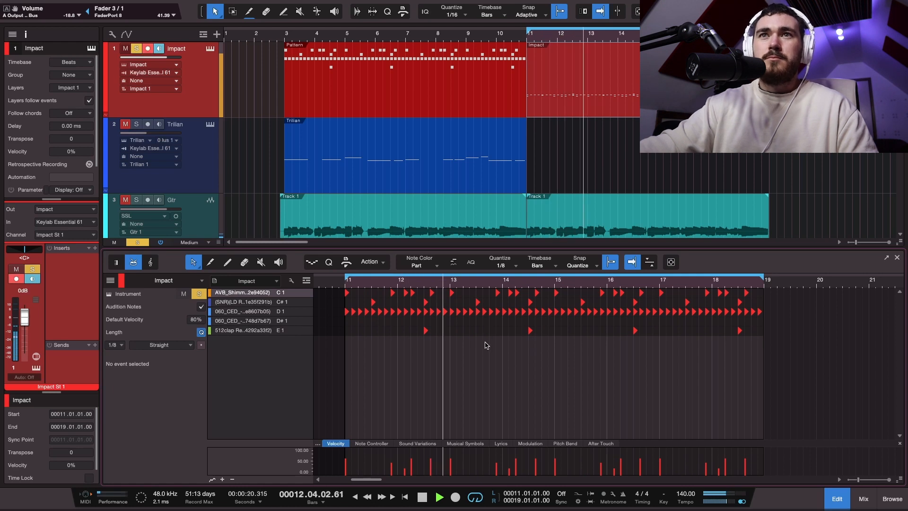
pyautogui.press('space')
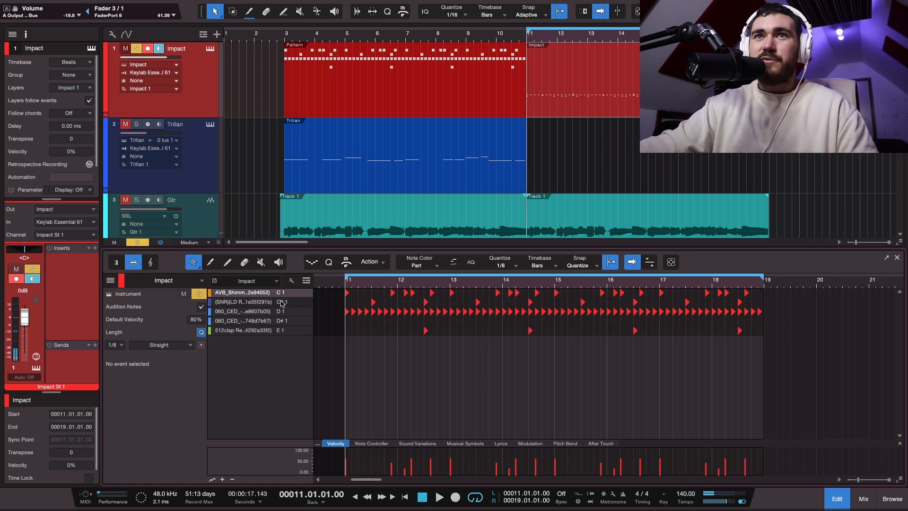
# Open Humanize for all notes of the converted drum part and reset both velocity range limits to 0%
pyautogui.click(253, 312)
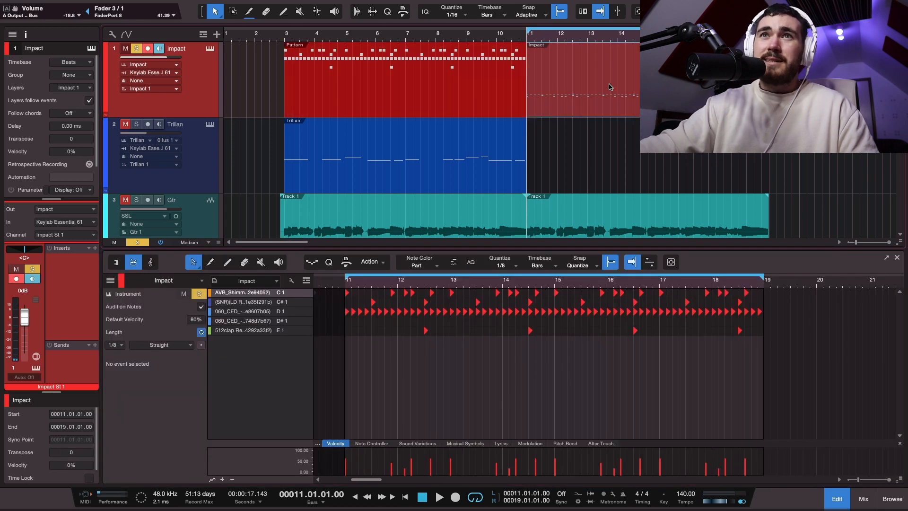
pyautogui.hotkey('ctrl', 'a')
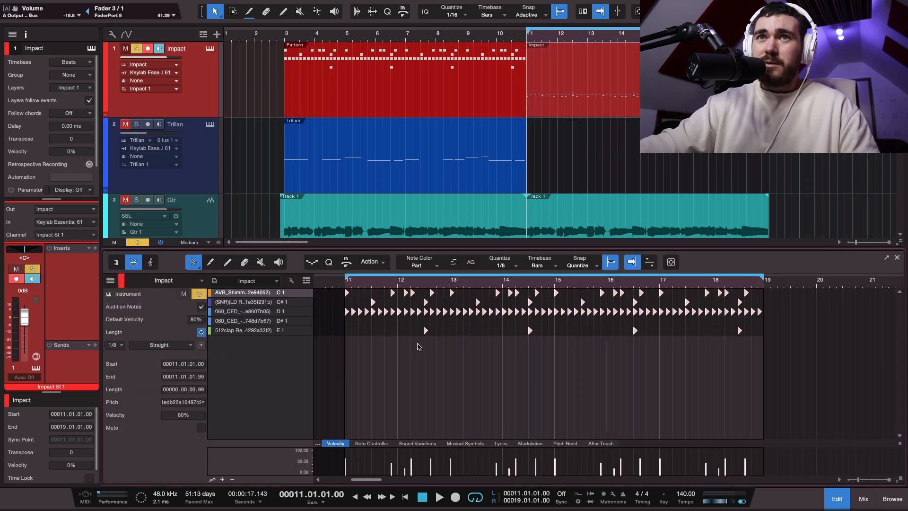
pyautogui.rightClick(453, 311)
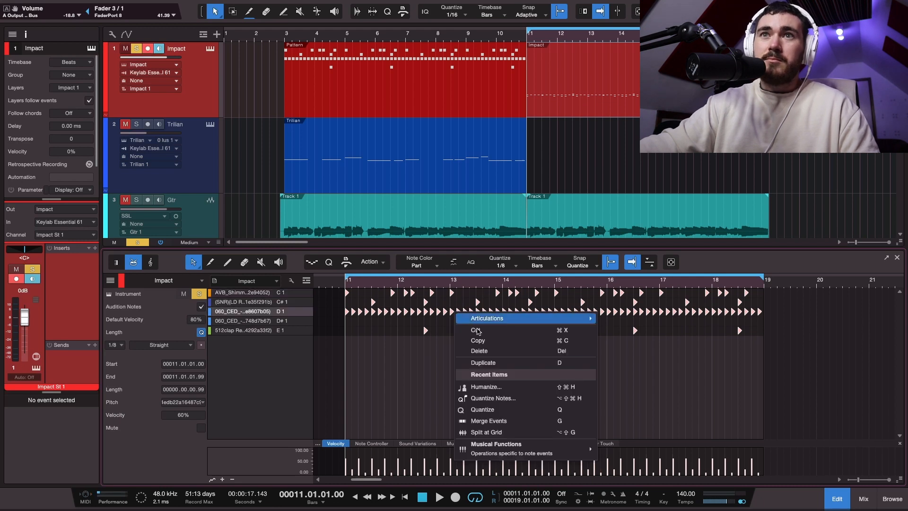
pyautogui.click(494, 390)
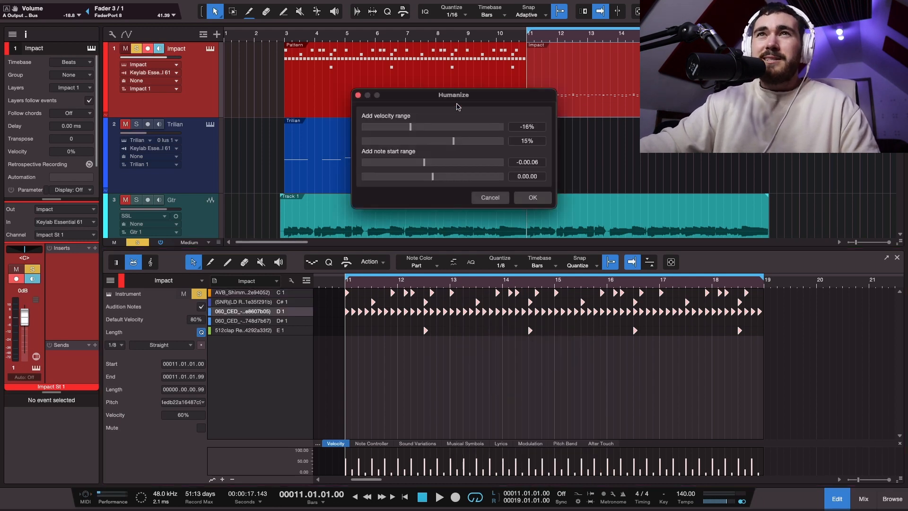
pyautogui.moveTo(457, 106); pyautogui.dragTo(458, 126)
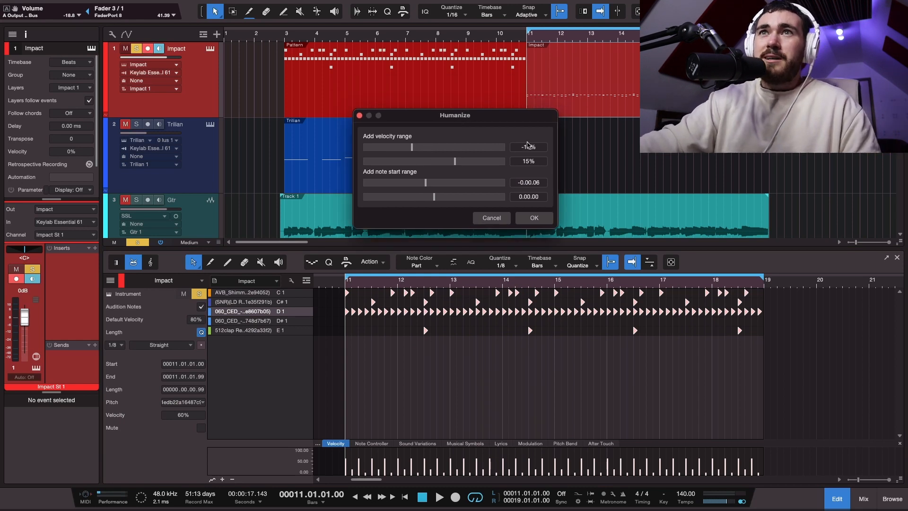
pyautogui.keyDown('super'); pyautogui.click(532, 147); pyautogui.keyUp('super')
pyautogui.keyDown('super'); pyautogui.click(534, 161); pyautogui.keyUp('super')
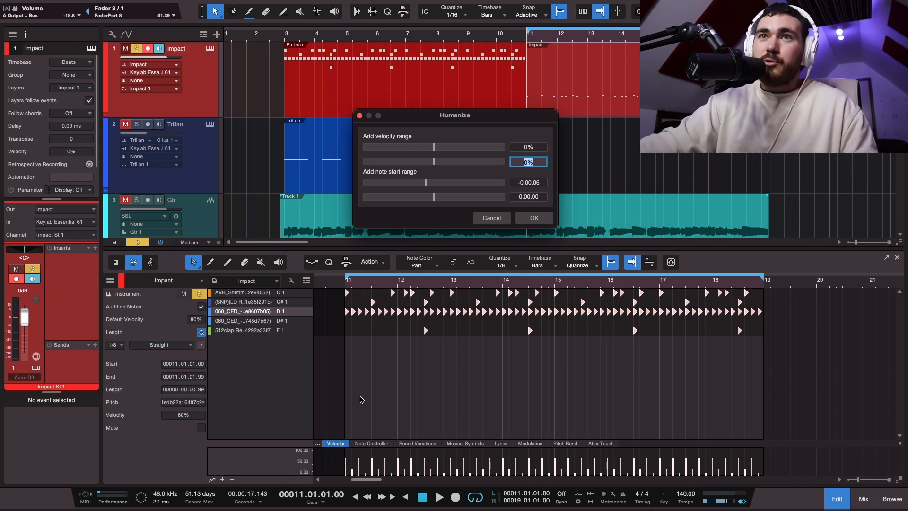
# Humanize the drum notes with a velocity range of -10% to 4% and a note start range of -0.00.12 to 0.00.00
pyautogui.moveTo(434, 148); pyautogui.dragTo(414, 151)
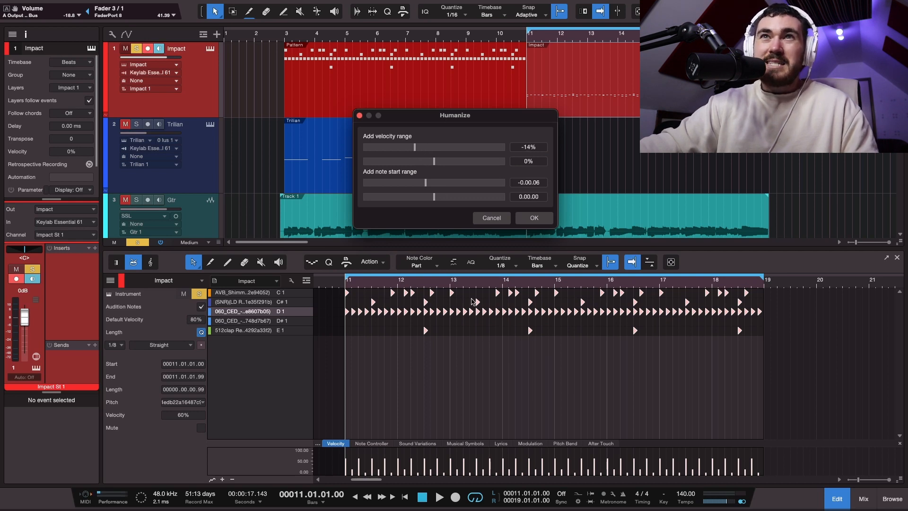
pyautogui.moveTo(418, 151); pyautogui.dragTo(438, 162)
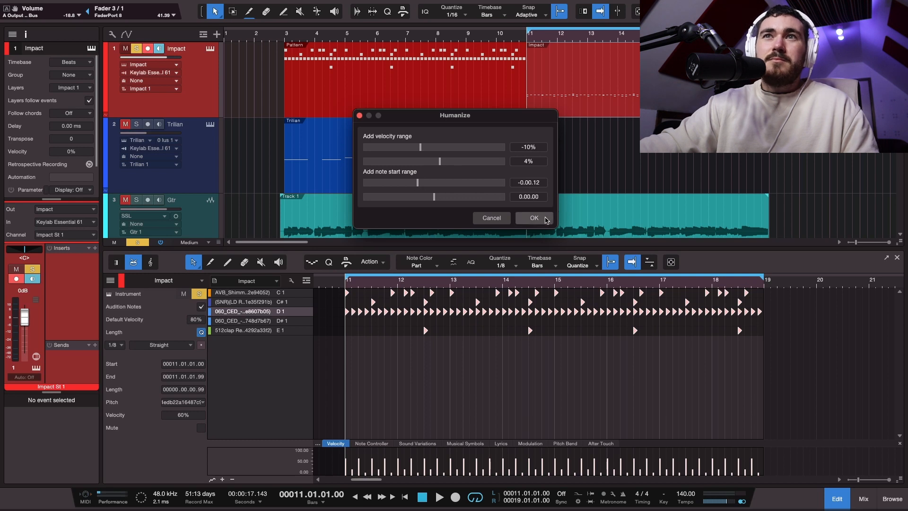
pyautogui.scroll(5, 522, 316)
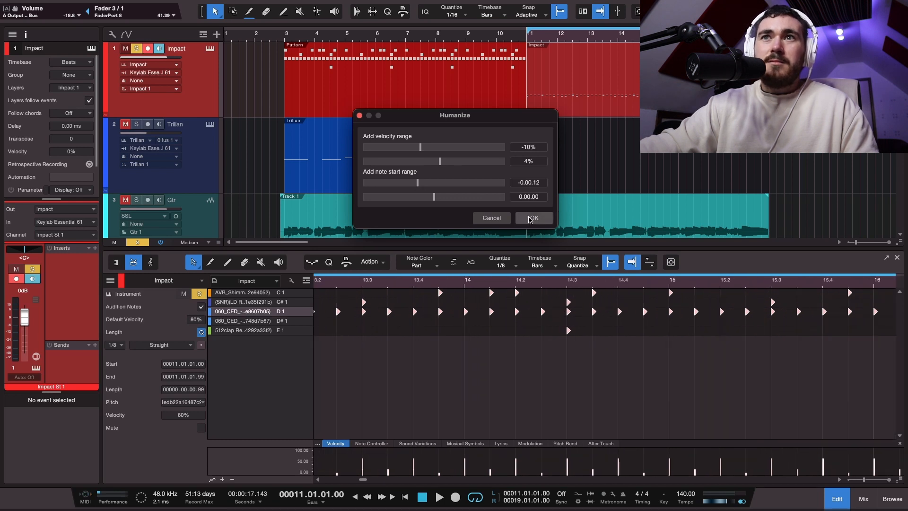
pyautogui.click(530, 220)
pyautogui.scroll(-5, 561, 386)
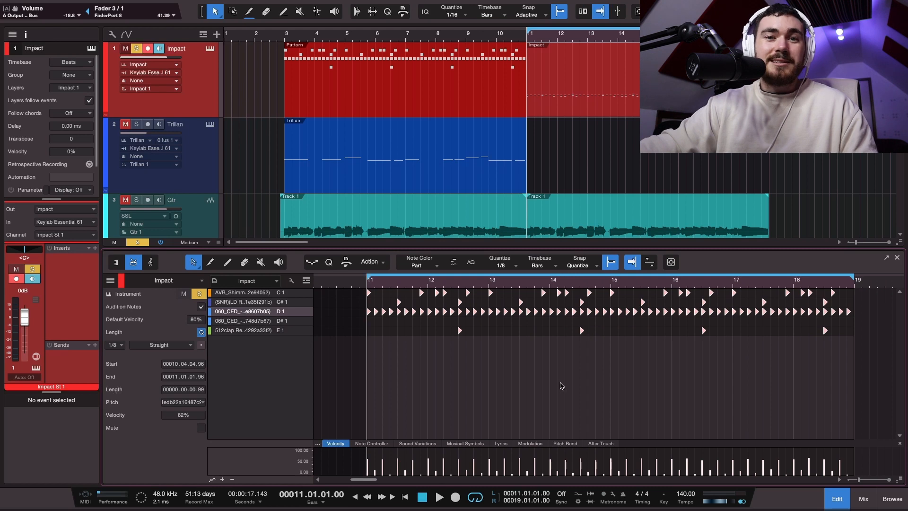
# Try quantizing all the humanized drum notes during playback, and undo the quantize
pyautogui.press('space')
pyautogui.click(563, 386)
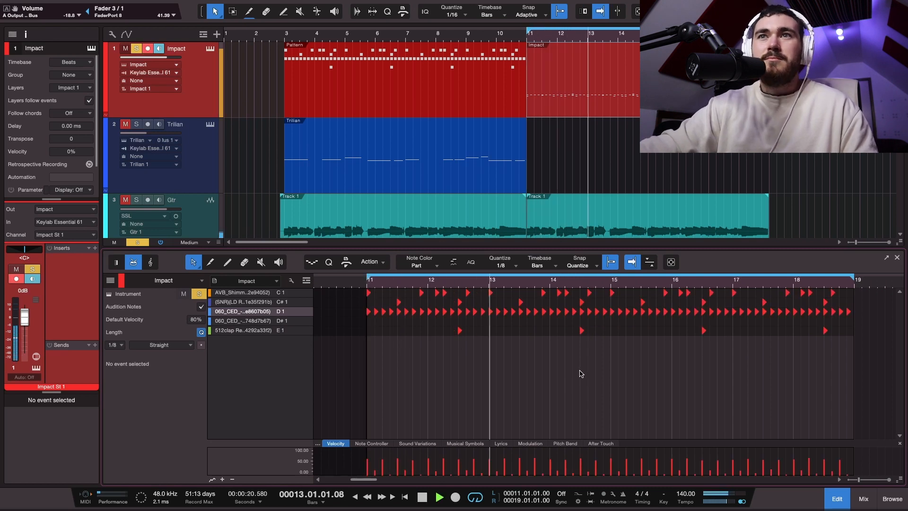
pyautogui.hotkey('ctrl', 'a')
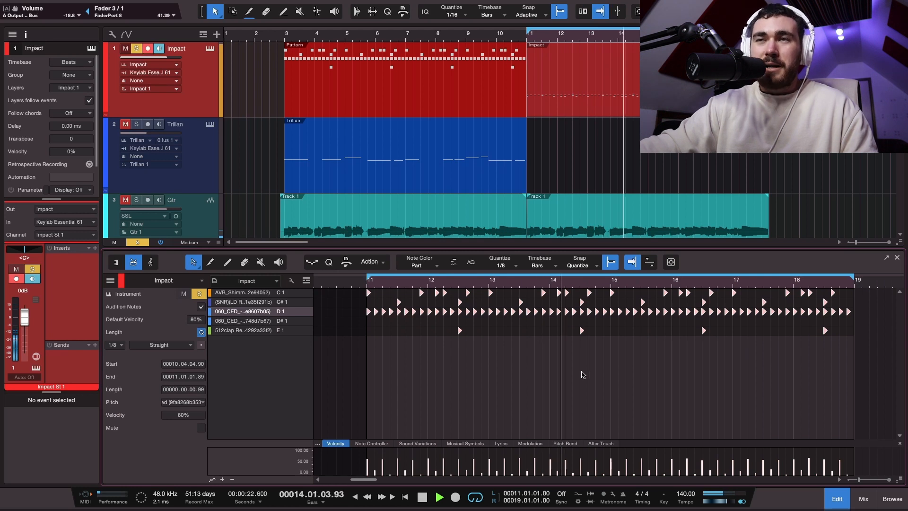
pyautogui.press('q')
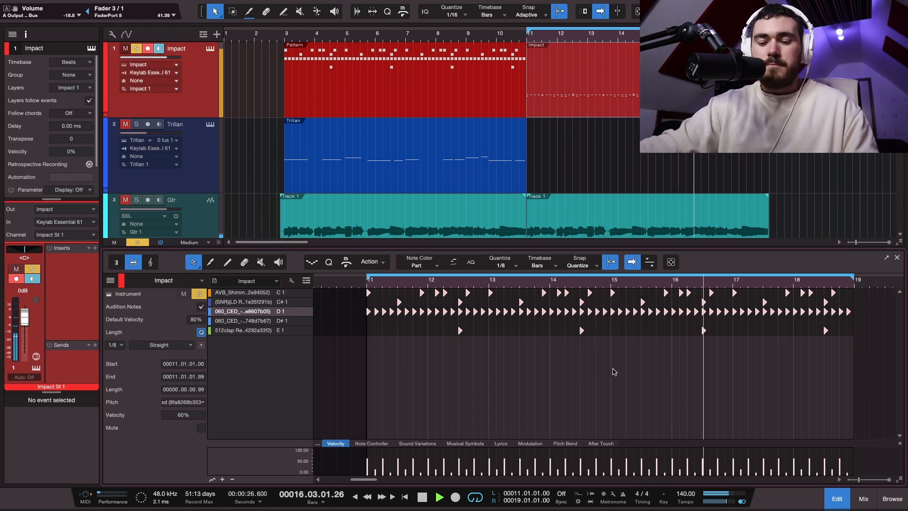
pyautogui.hotkey('ctrl', 'z')
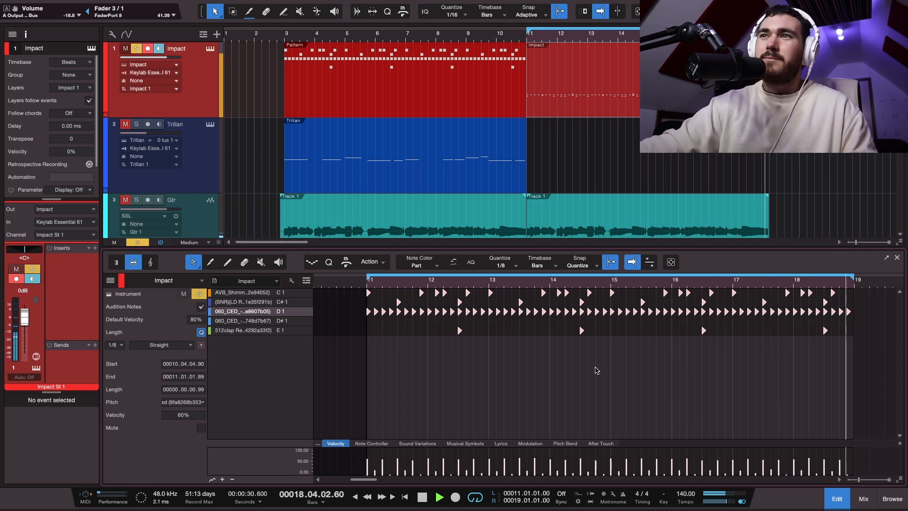
pyautogui.press('space')
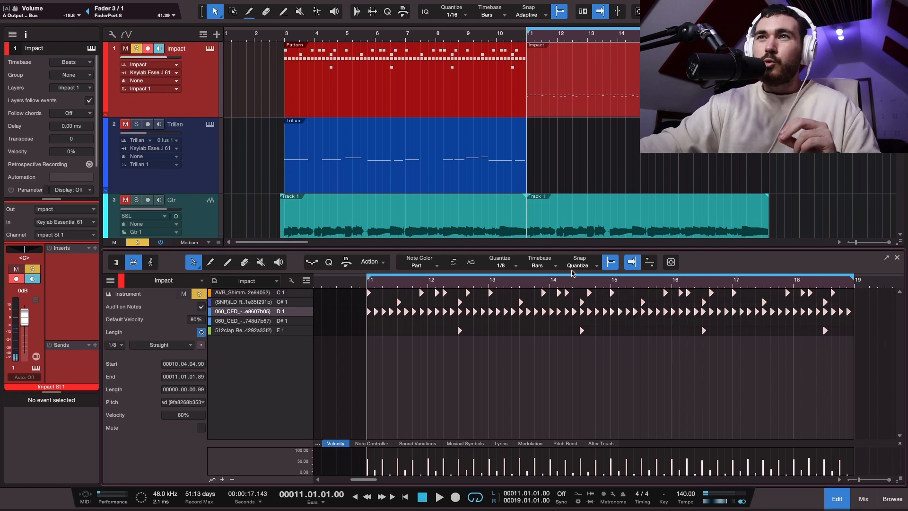
# Play the drums from bar 7 to compare the original pattern with the humanized part, and close the editor
pyautogui.click(485, 110)
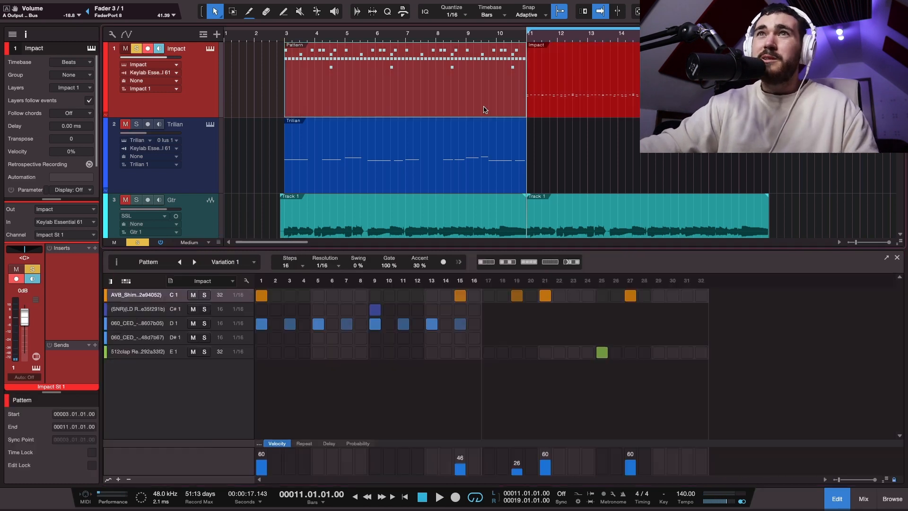
pyautogui.click(409, 37)
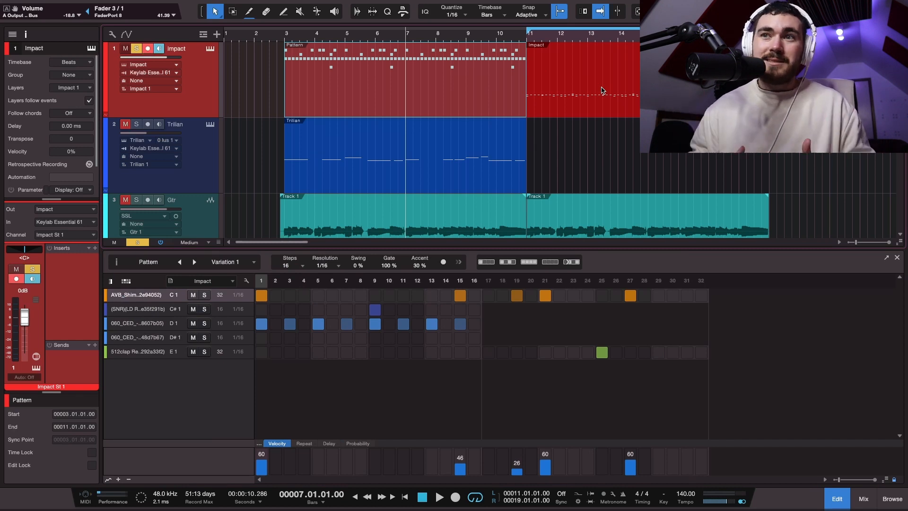
pyautogui.press('space')
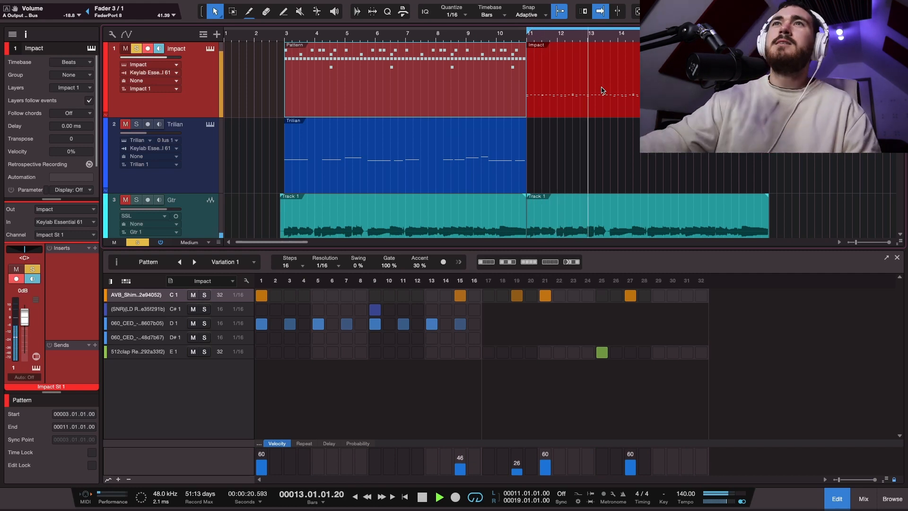
pyautogui.click(605, 124)
pyautogui.press('space')
pyautogui.press('F2')
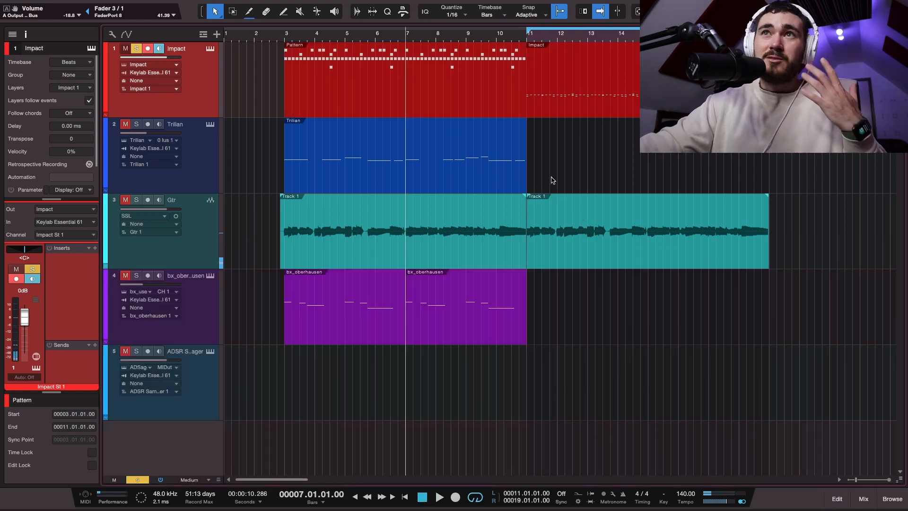
# Duplicate the Trilian part so the copy starts at bar 11, and open the copy for editing
pyautogui.click(464, 174)
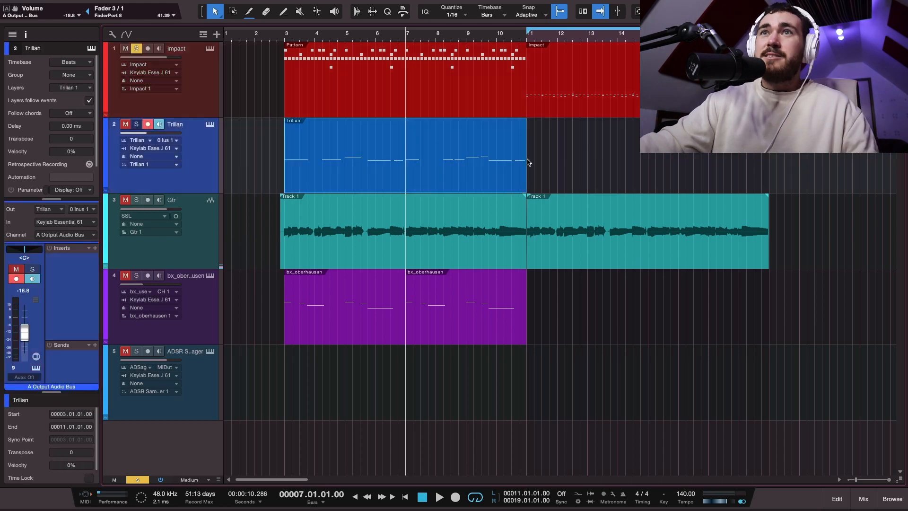
pyautogui.press('d')
pyautogui.doubleClick(580, 157)
# Solo the Trilian track instead of Impact and play the duplicated Trilian part from bar 11
pyautogui.press('s')
pyautogui.click(196, 108)
pyautogui.press('s')
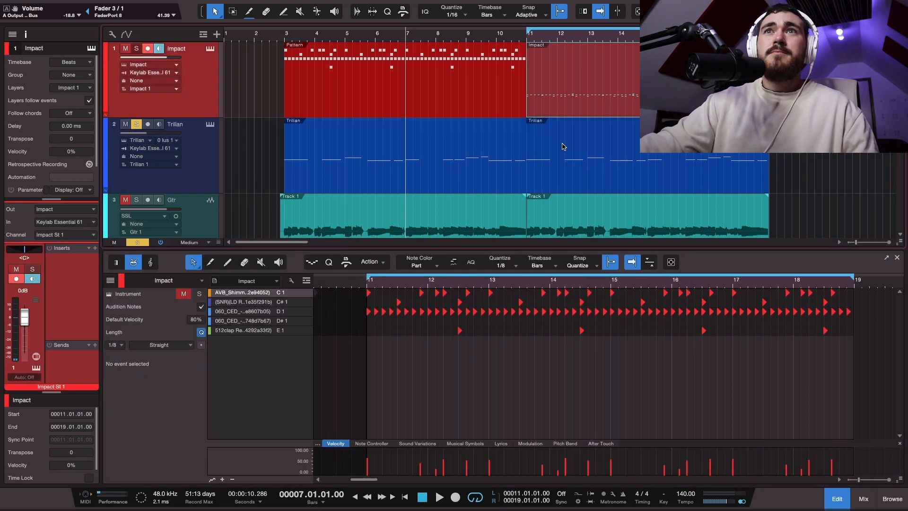
pyautogui.click(562, 146)
pyautogui.press('l')
pyautogui.press('space')
pyautogui.click(591, 330)
pyautogui.press('space')
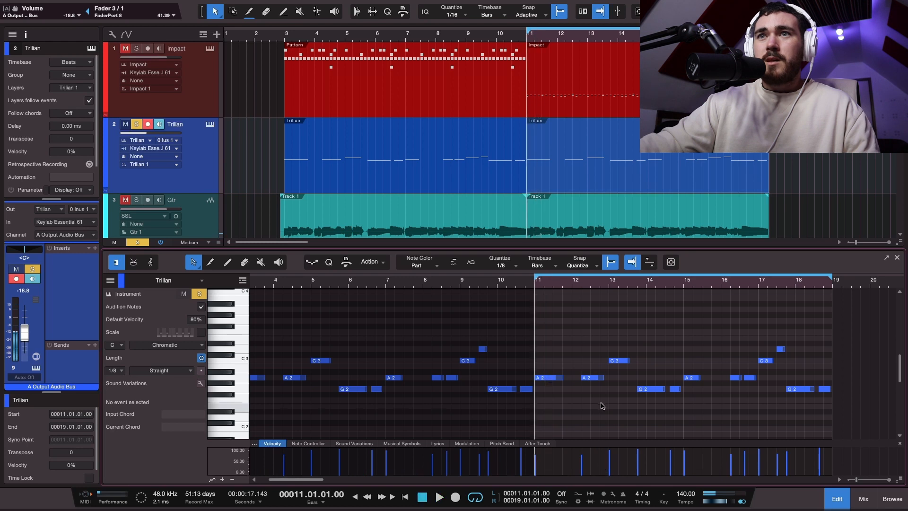
# Humanize all notes of the duplicated Trilian part with velocity range -11% to 4% and note start range -0.00.04 to 0.00.00
pyautogui.press('super+a')
pyautogui.rightClick(587, 382)
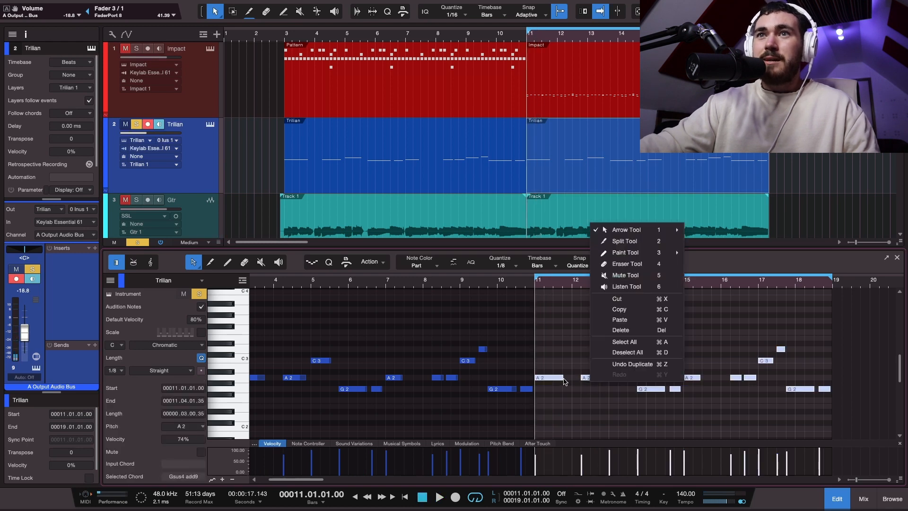
pyautogui.rightClick(550, 379)
pyautogui.click(587, 305)
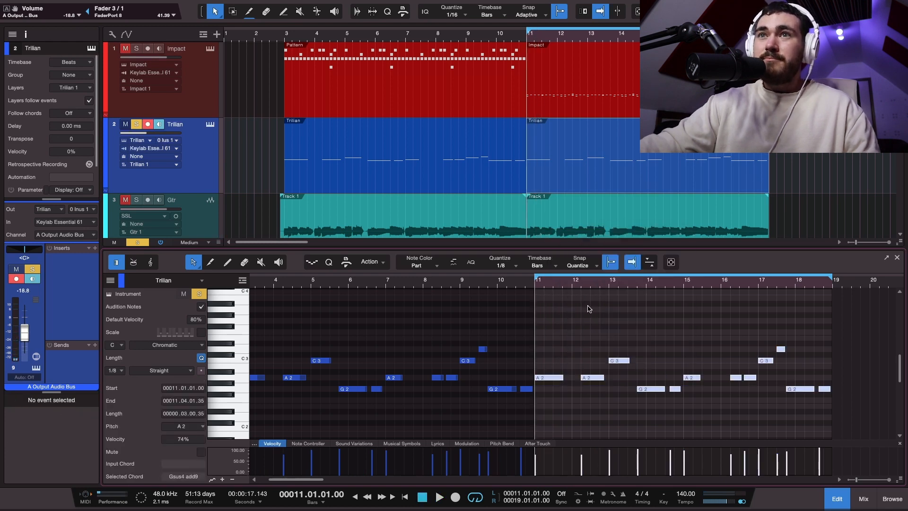
pyautogui.moveTo(426, 129); pyautogui.dragTo(416, 129)
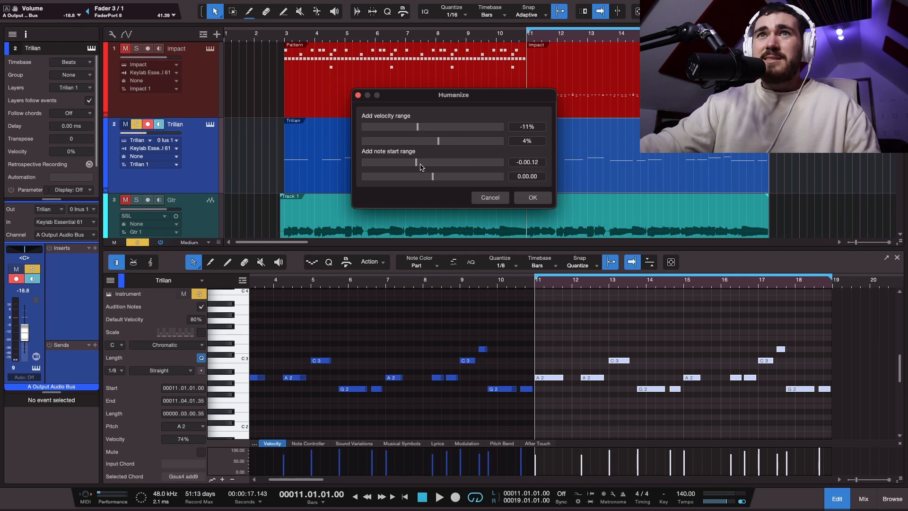
pyautogui.moveTo(418, 165); pyautogui.dragTo(426, 169)
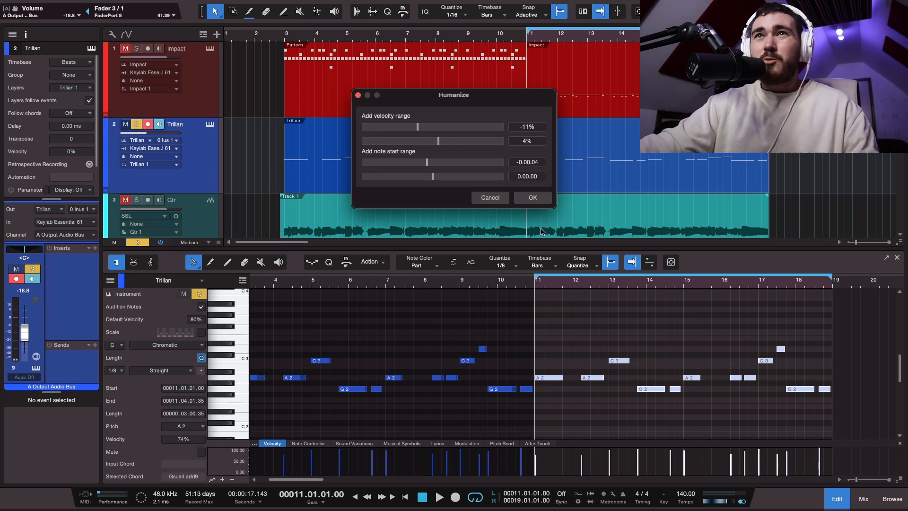
pyautogui.click(532, 197)
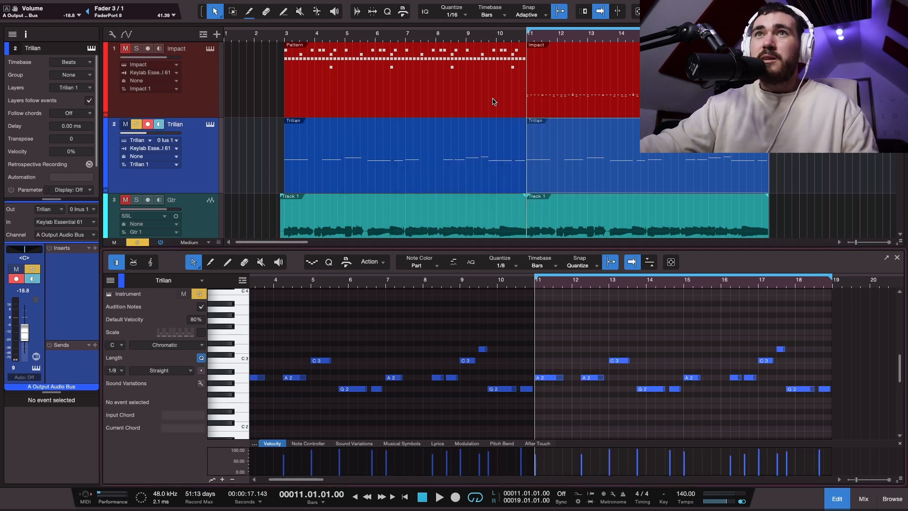
# Examine the note starts at bar 11 in the humanized Impact part and the first A2 note of the Trilian copy
pyautogui.click(562, 88)
pyautogui.scroll(6, 378, 326)
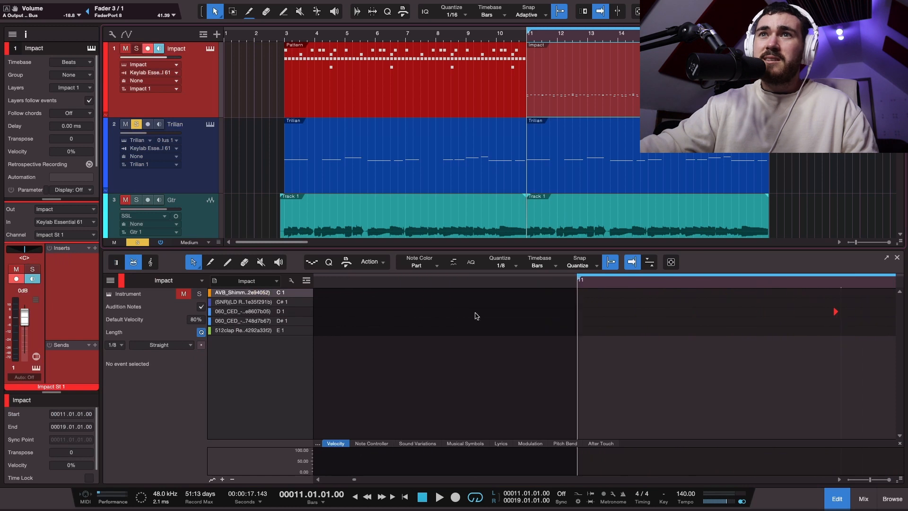
pyautogui.scroll(-2, 596, 330)
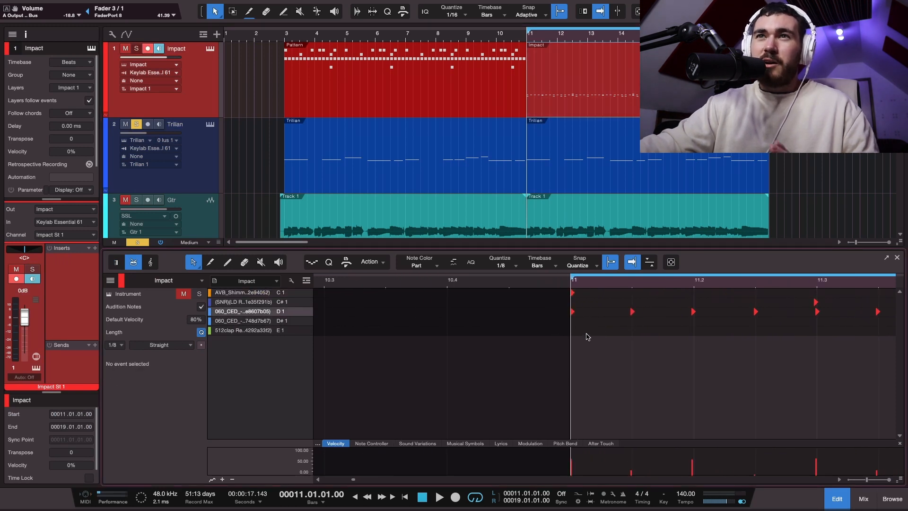
pyautogui.click(520, 166)
pyautogui.click(546, 376)
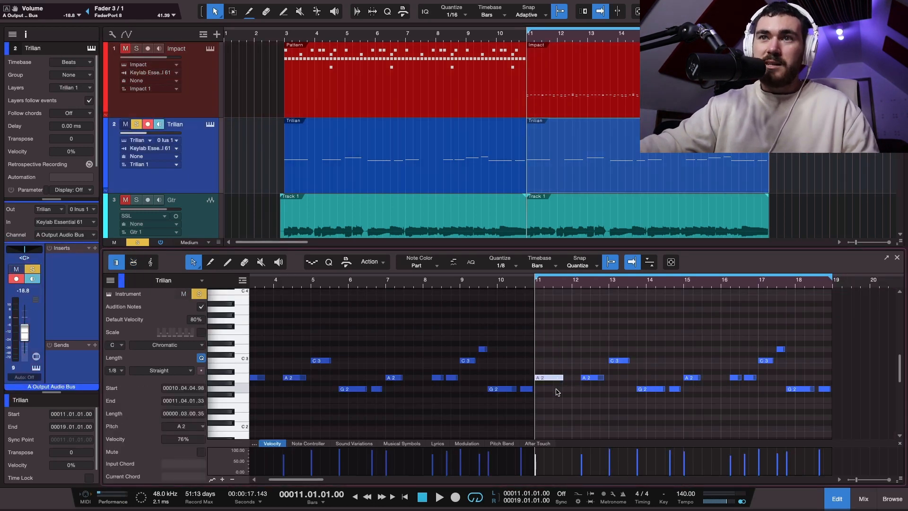
# Play the soloed, humanized Trilian part from bar 11 while viewing its notes beside the original's
pyautogui.press('space')
pyautogui.click(574, 354)
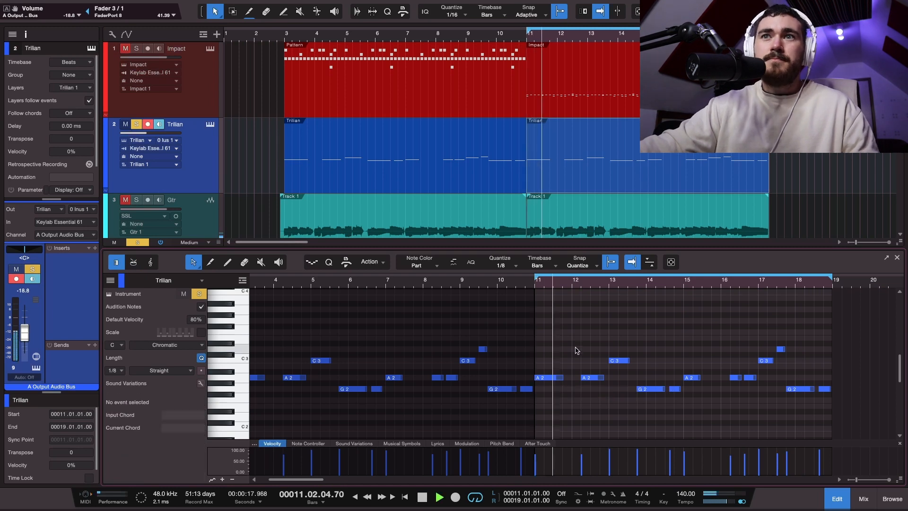
pyautogui.scroll(3, 583, 361)
pyautogui.scroll(3, 586, 360)
pyautogui.scroll(-10, 781, 379)
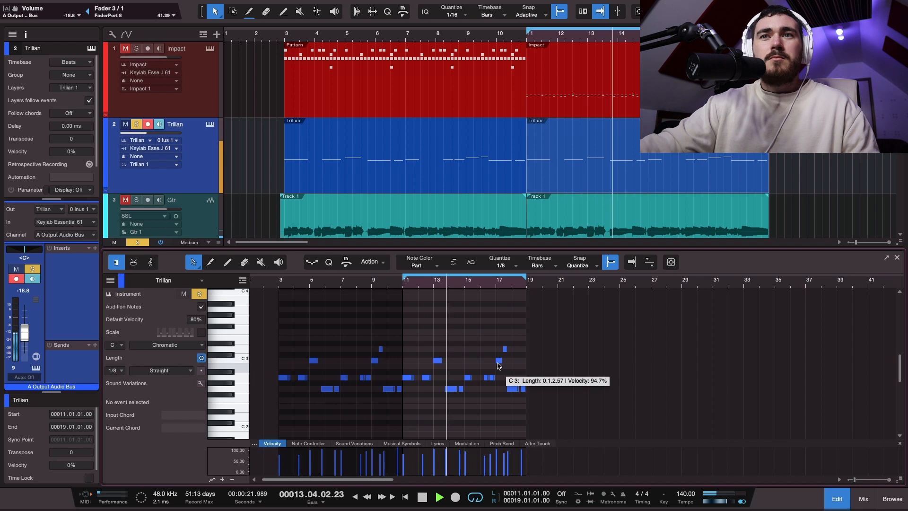
pyautogui.press('space')
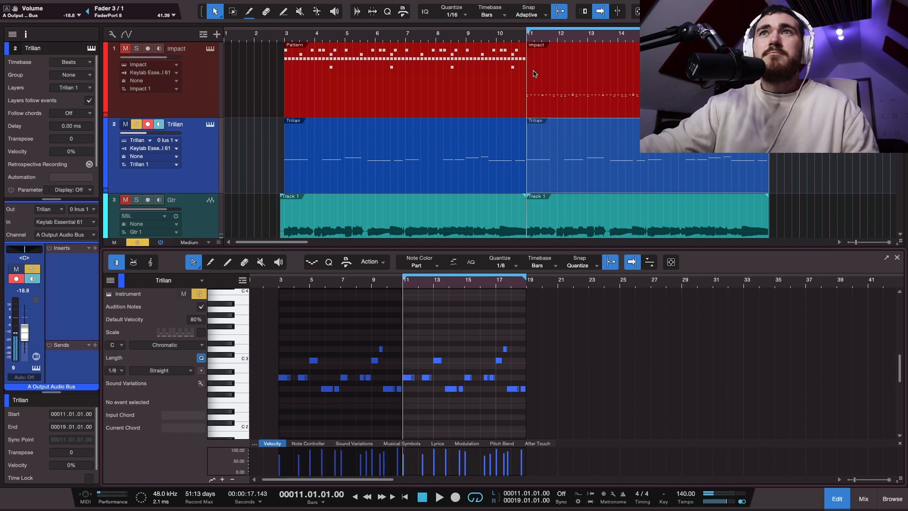
# Solo the Impact track alongside Trilian and play the humanized drums and bass together from bar 11
pyautogui.click(561, 96)
pyautogui.click(573, 166)
pyautogui.press('space')
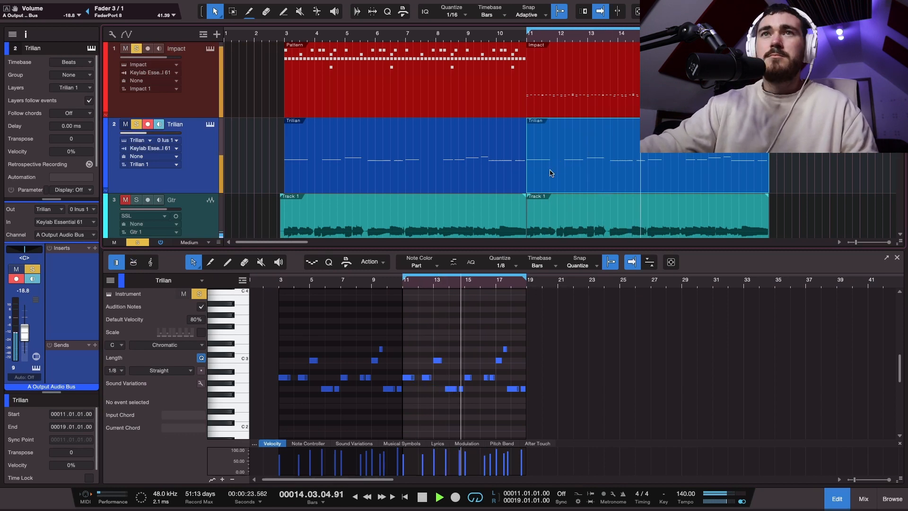
pyautogui.press('space')
# Duplicate the bx_oberhausen part twice to reach bar 19, merge the two copies from bar 11, and open the merged part for editing
pyautogui.press('F2')
pyautogui.click(481, 318)
pyautogui.press('d')
pyautogui.press('d')
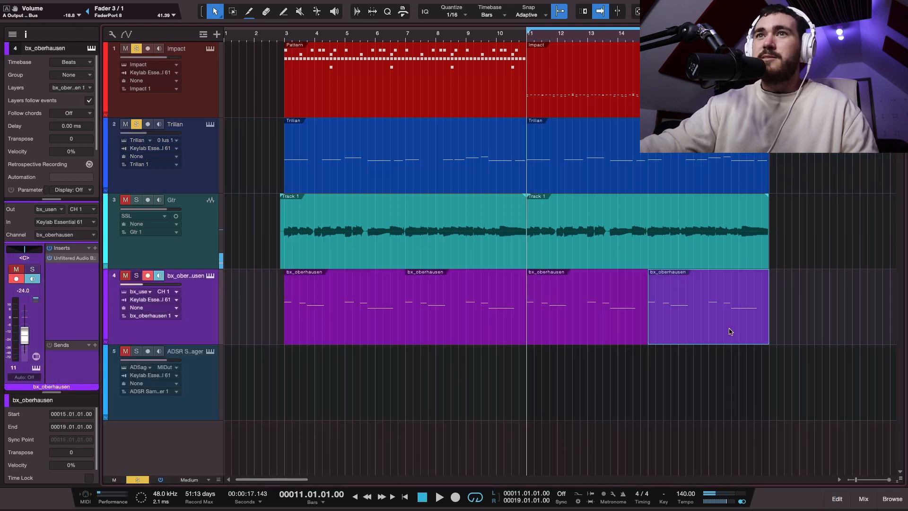
pyautogui.moveTo(784, 328); pyautogui.dragTo(615, 327)
pyautogui.press('g')
pyautogui.doubleClick(616, 326)
# Humanize all notes of the merged bx_oberhausen part with velocity range -15% to 4% and note start range -0.00.08 to 0.00.00
pyautogui.press('super+a')
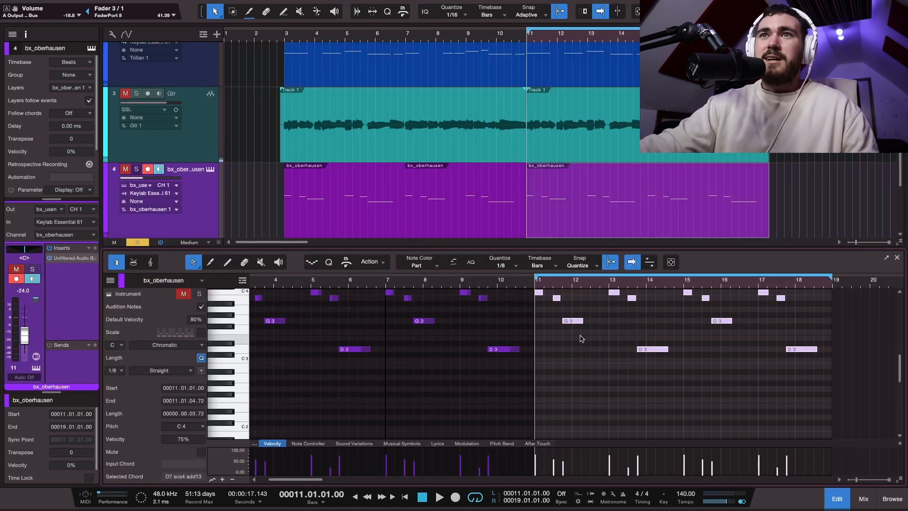
pyautogui.rightClick(575, 325)
pyautogui.click(601, 410)
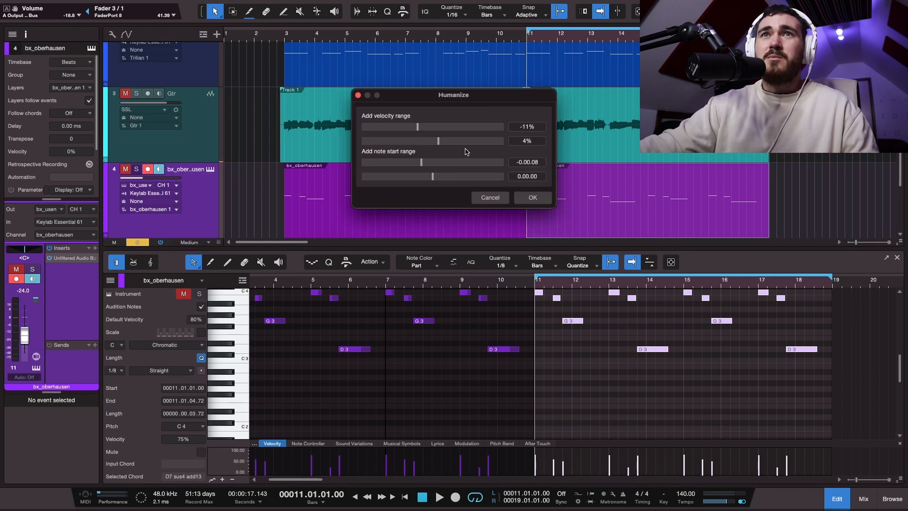
pyautogui.click(524, 197)
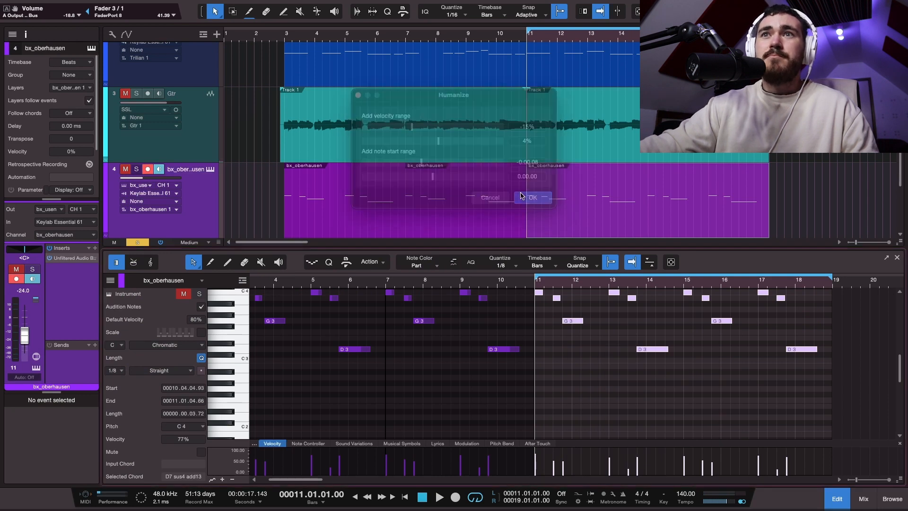
# Solo the bx_oberhausen track too, play the humanized parts together from bar 11, and close the editor
pyautogui.press('space')
pyautogui.click(600, 353)
pyautogui.press('space')
pyautogui.press('s')
pyautogui.press('space')
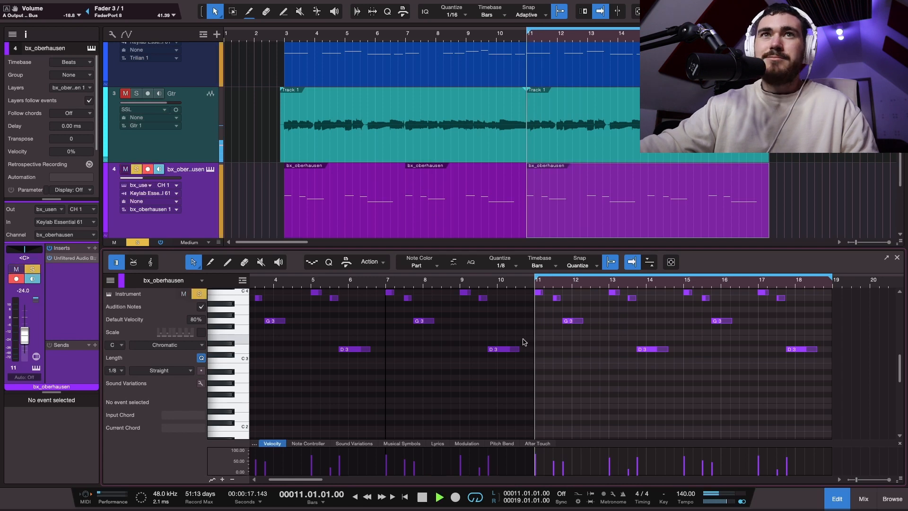
pyautogui.press('F2')
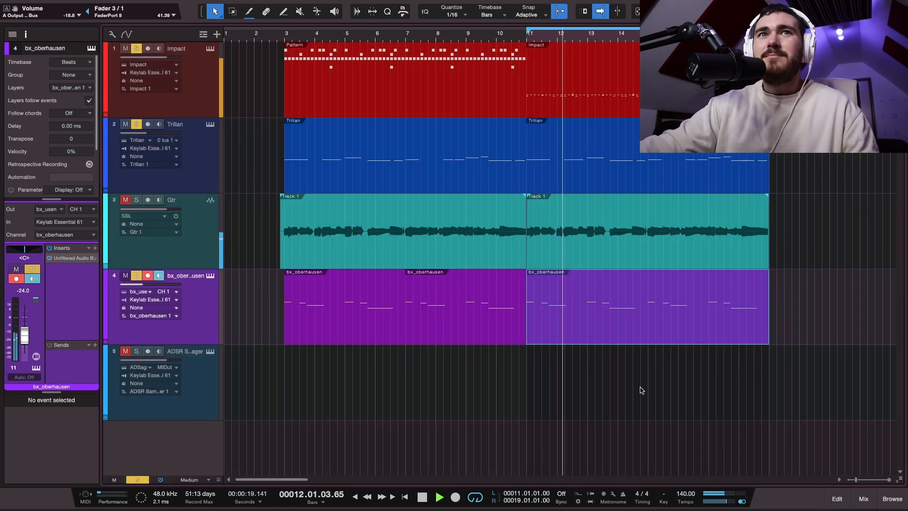
# Add the Gtr track to the solo group and listen to all four tracks play through the humanized section
pyautogui.click(210, 242)
pyautogui.press('s')
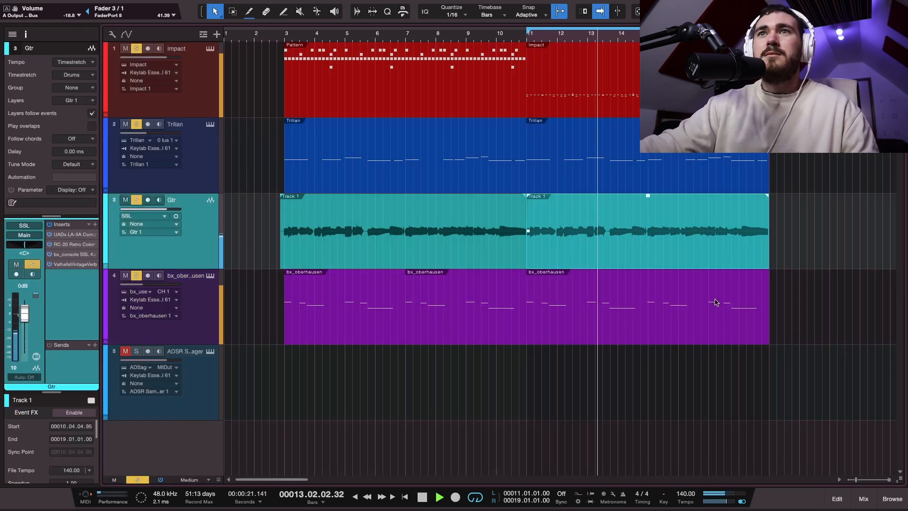
pyautogui.scroll(1, 715, 305)
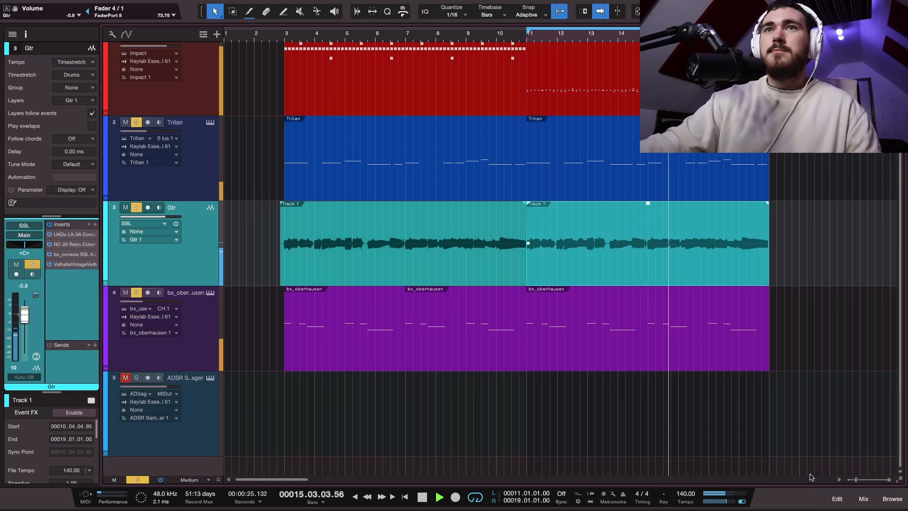
pyautogui.click(799, 395)
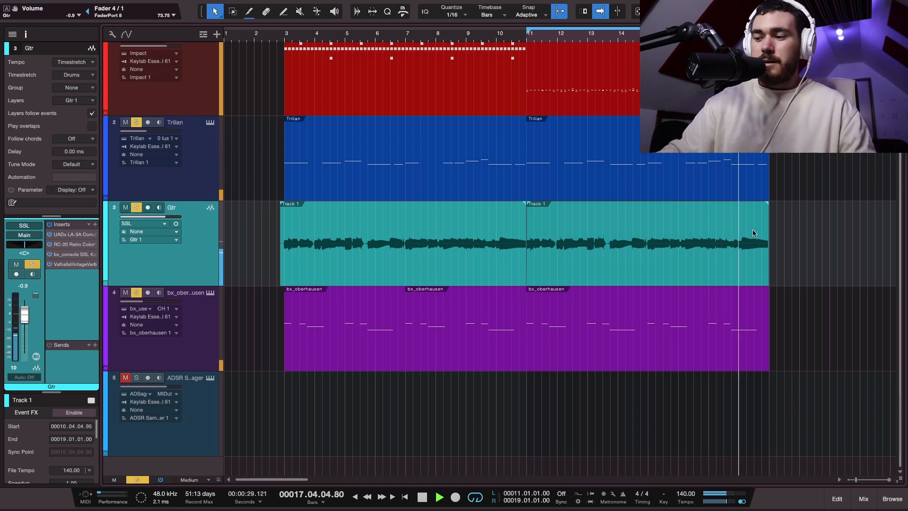
pyautogui.press('space')
# Set the loop range to span both Impact parts from bar 3 to bar 19, and play the arrangement from bar 3
pyautogui.click(305, 63)
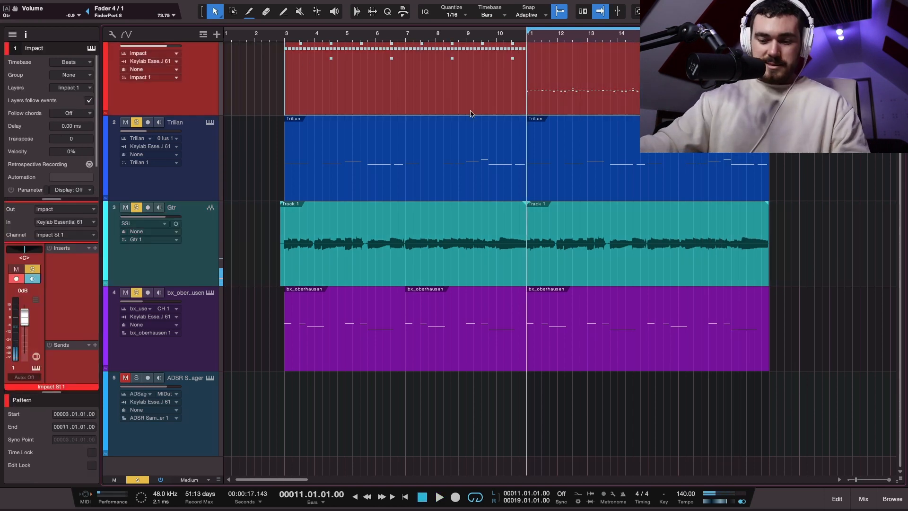
pyautogui.press('p')
pyautogui.press('space')
pyautogui.press('space')
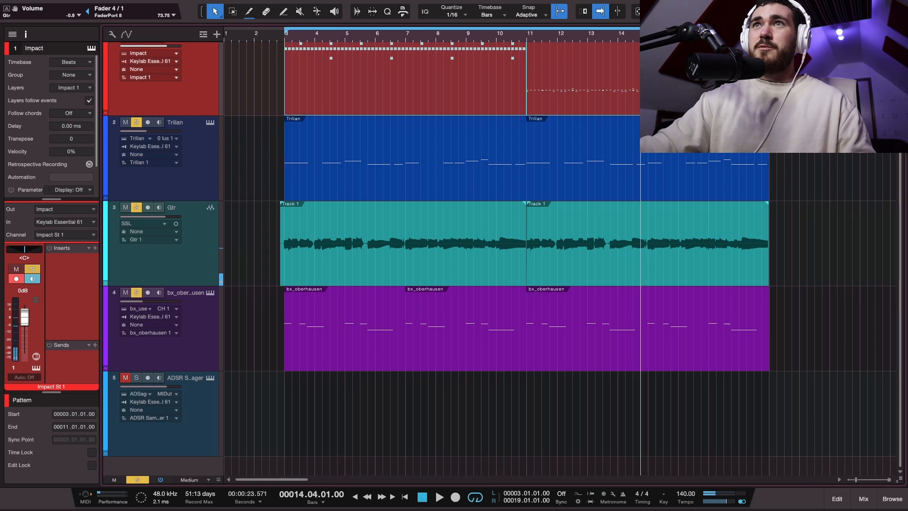
pyautogui.click(842, 234)
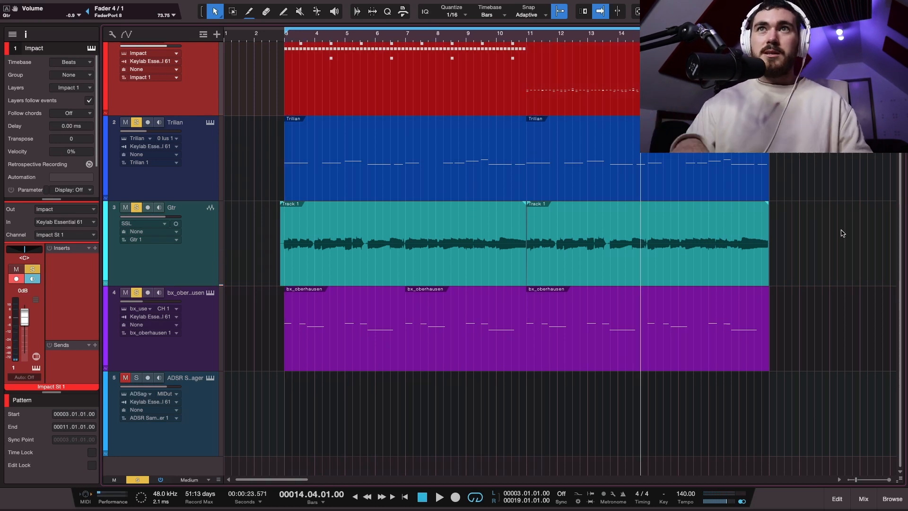
pyautogui.press('space')
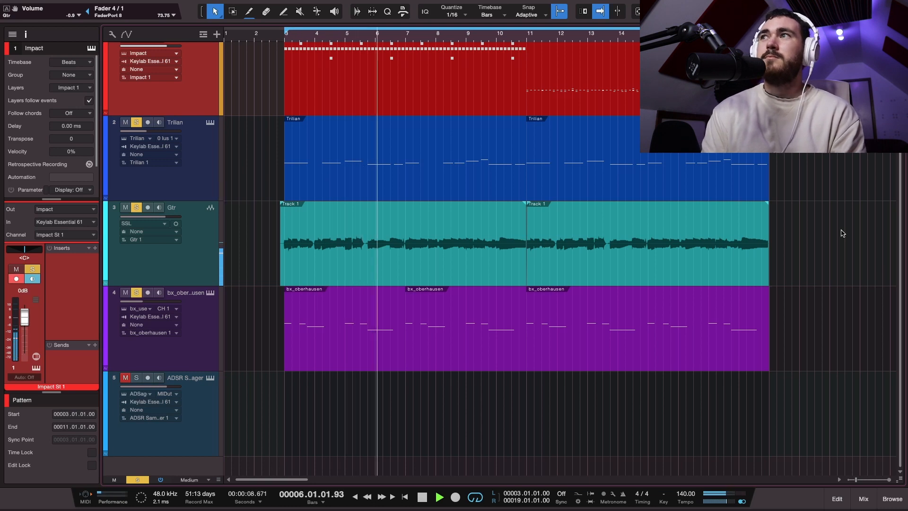
pyautogui.press('space')
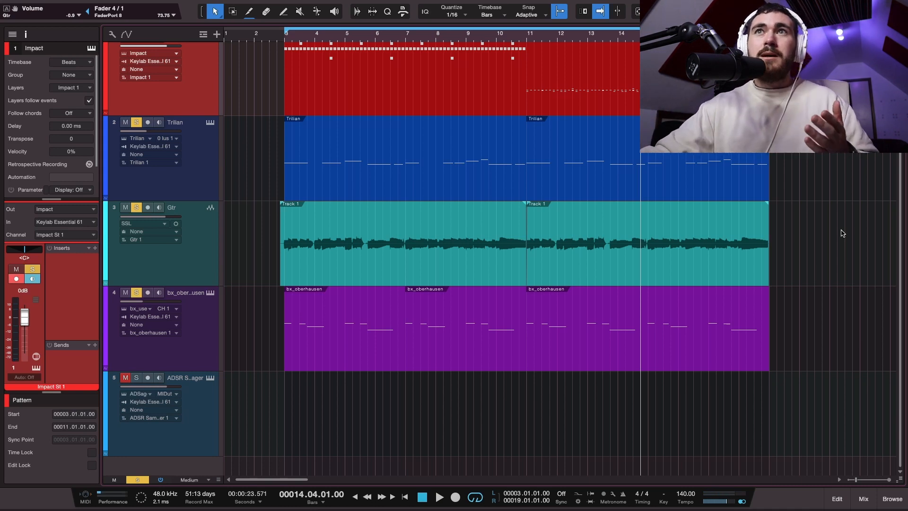
# Open the humanized Impact part and compare it by playing from bar 11, followed by the original pattern from bar 3
pyautogui.click(584, 79)
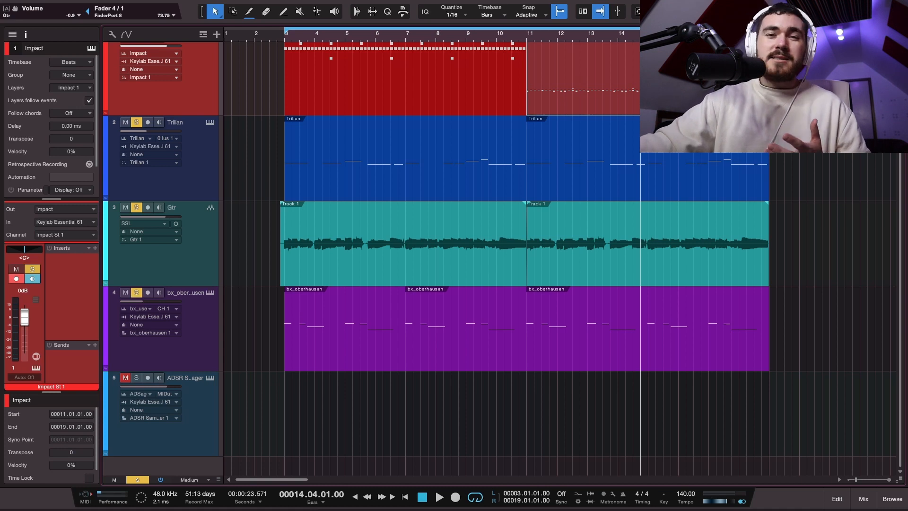
pyautogui.click(303, 80)
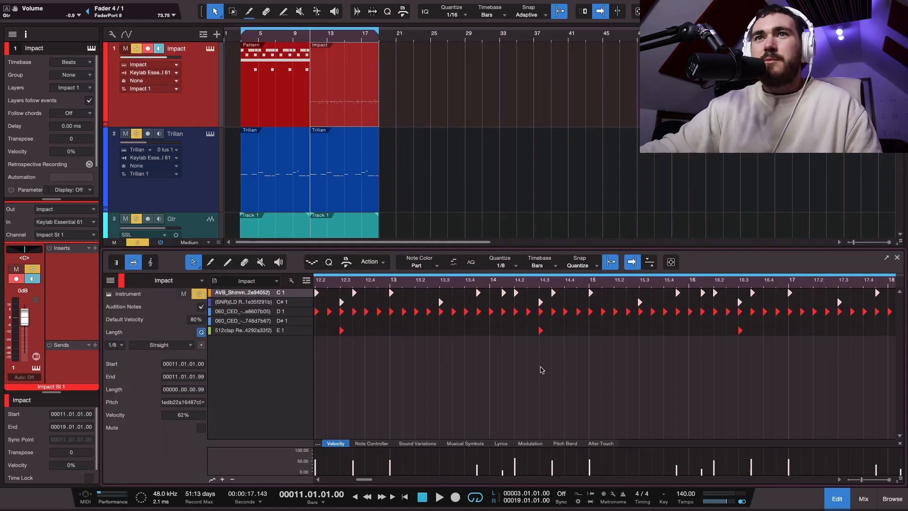
pyautogui.hscroll(-5, 505, 337)
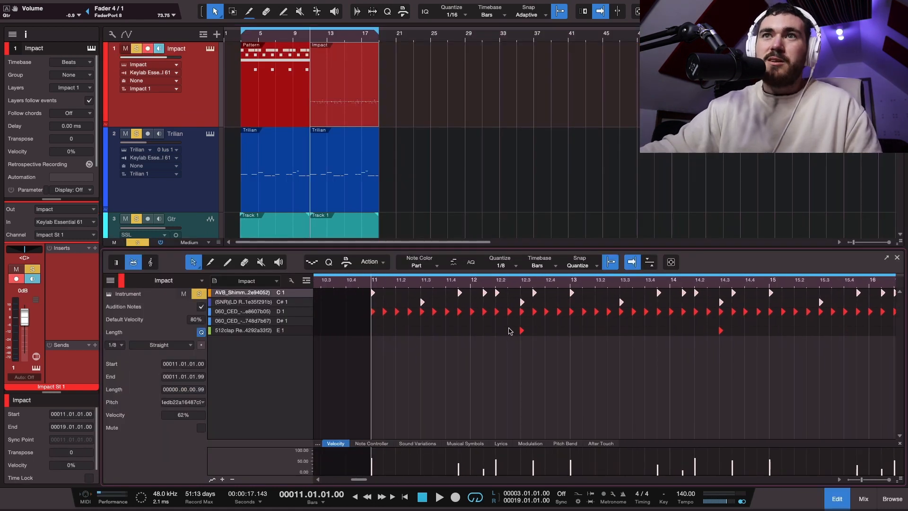
pyautogui.press('space')
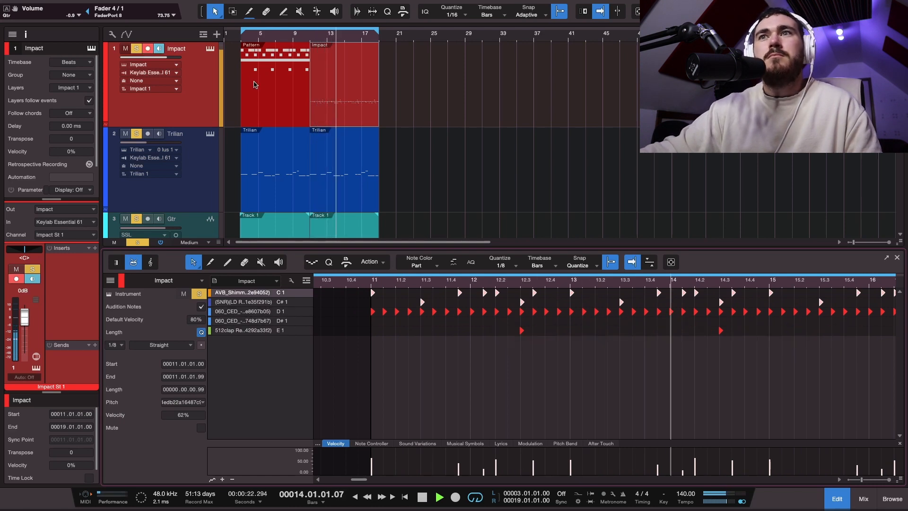
pyautogui.press('KP_1')
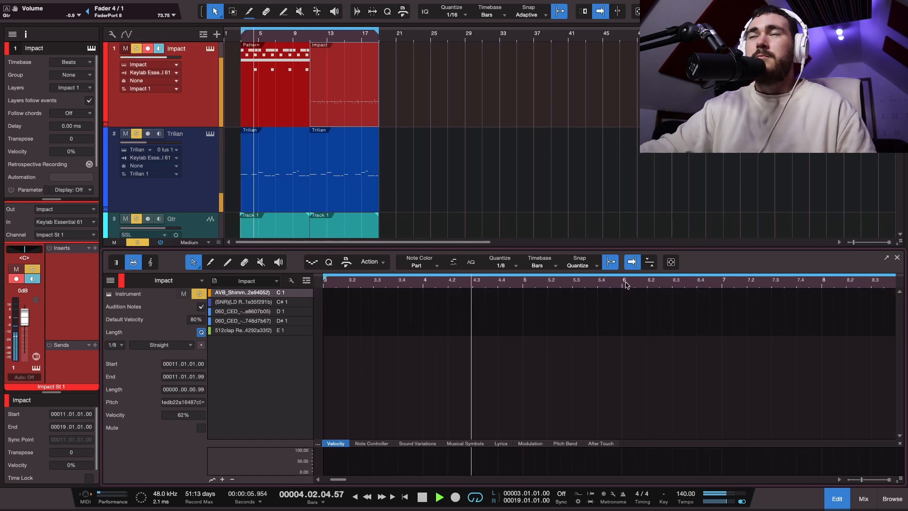
pyautogui.press('space')
# Examine the humanized Impact notes and their velocities across bars 11 to 19, and close the editor
pyautogui.click(322, 62)
pyautogui.click(493, 406)
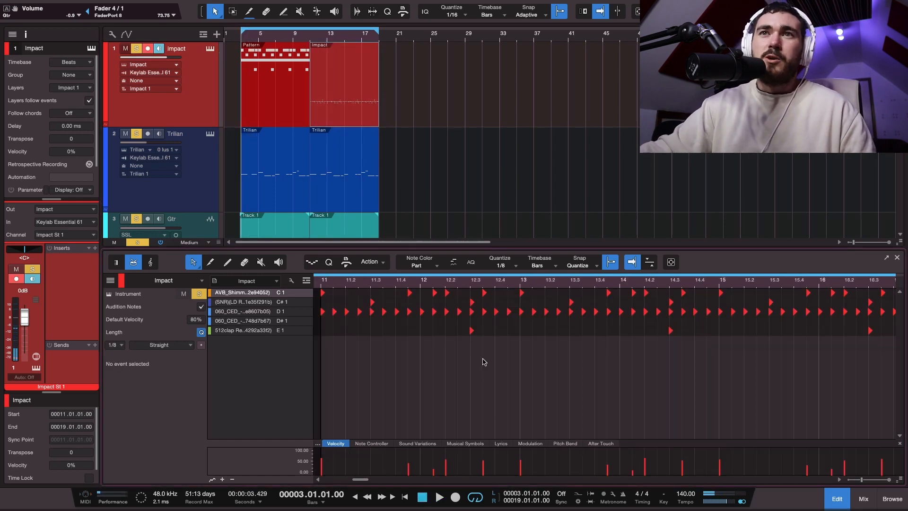
pyautogui.scroll(-2, 449, 342)
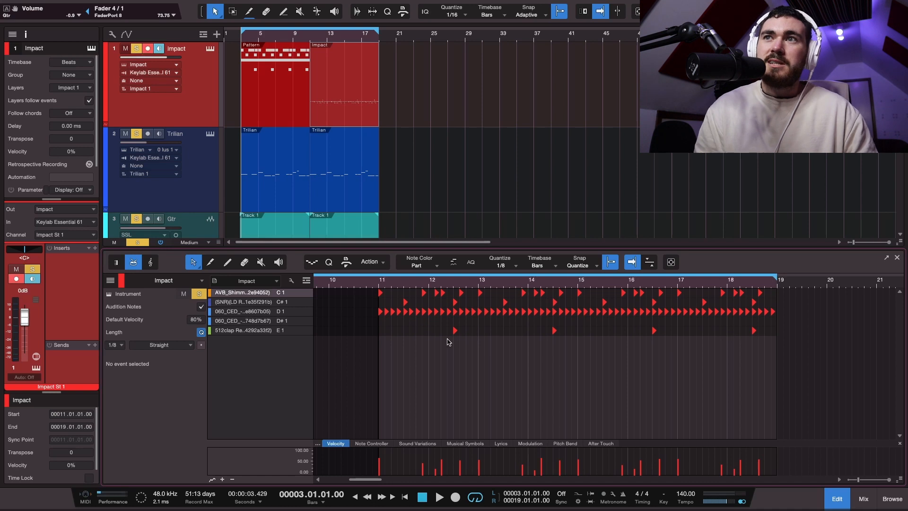
pyautogui.press('F2')
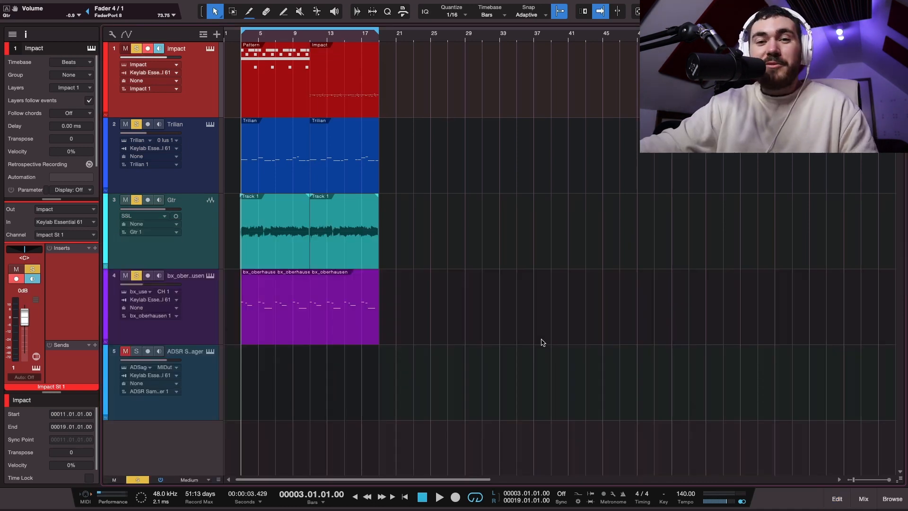